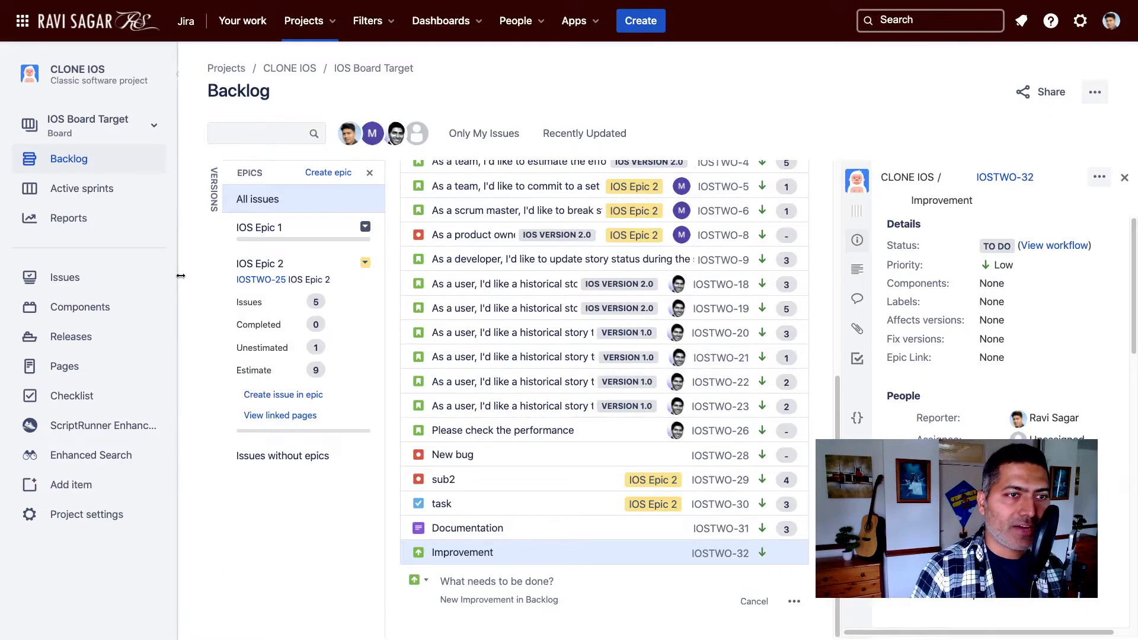
Change Documentation issue IOSTWO-31's estimate from 3 to 4, then open Improvement issue IOSTWO-32.
{"action": "left_click_drag", "start_coordinate": [181, 430], "coordinate": [30, 427]}
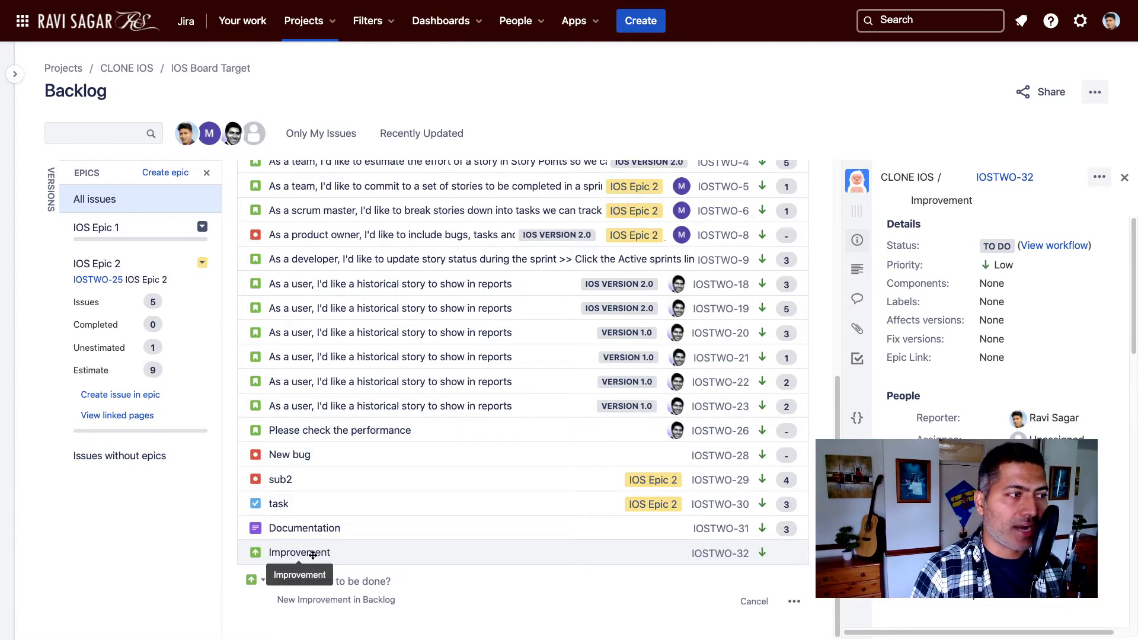
{"action": "left_click", "coordinate": [711, 555]}
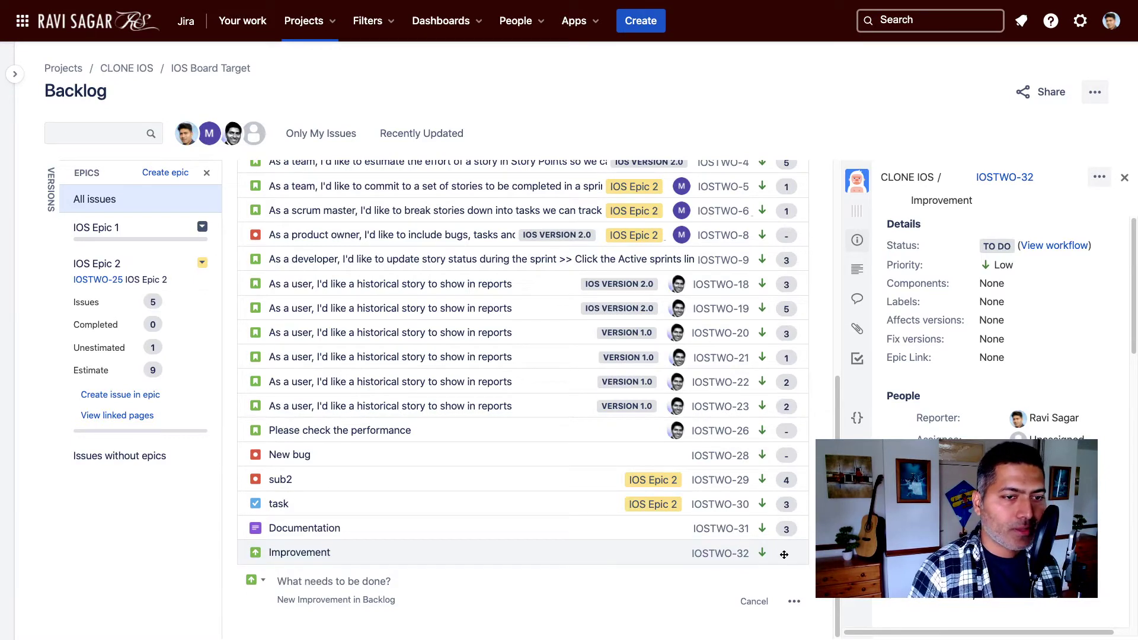
{"action": "left_click", "coordinate": [513, 553]}
{"action": "left_click", "coordinate": [502, 532]}
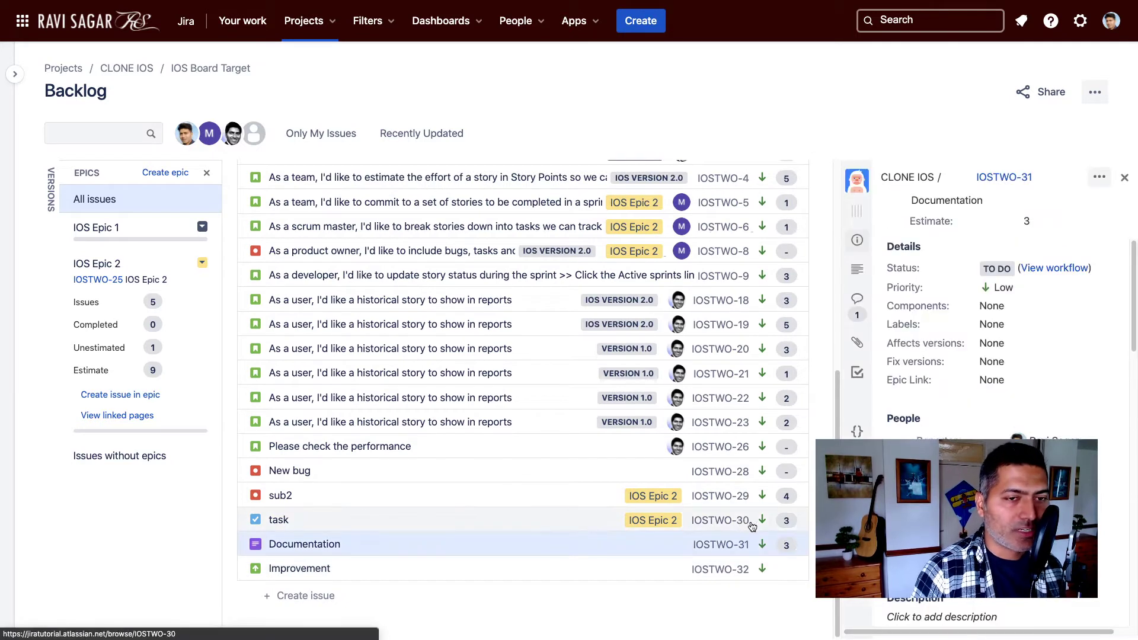
{"action": "left_click", "coordinate": [1066, 223]}
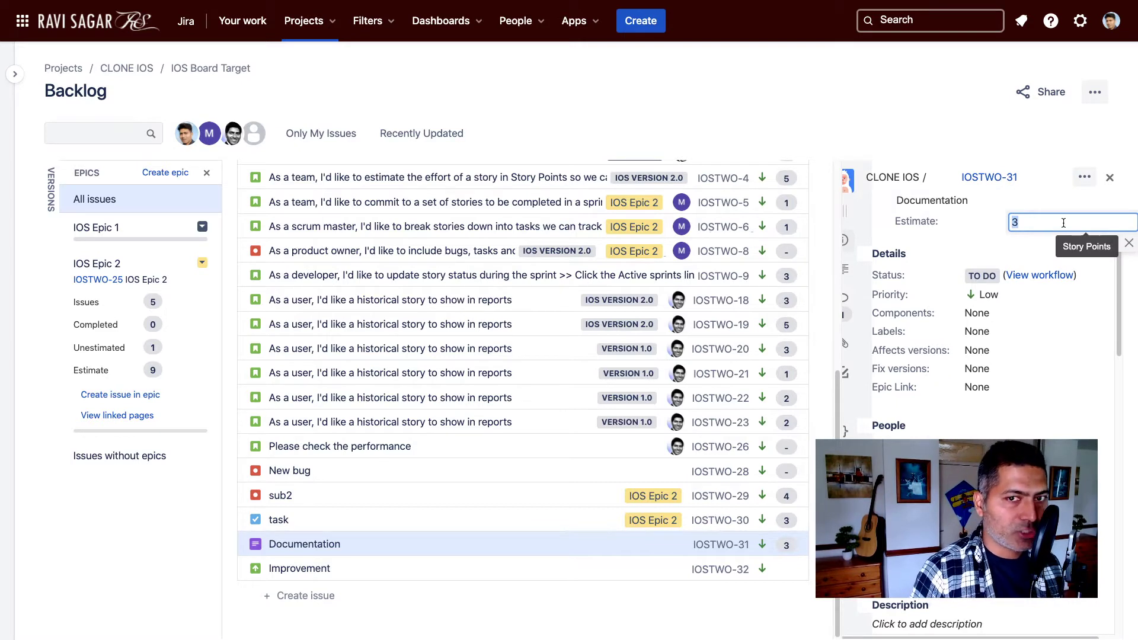
{"action": "type", "text": "4"}
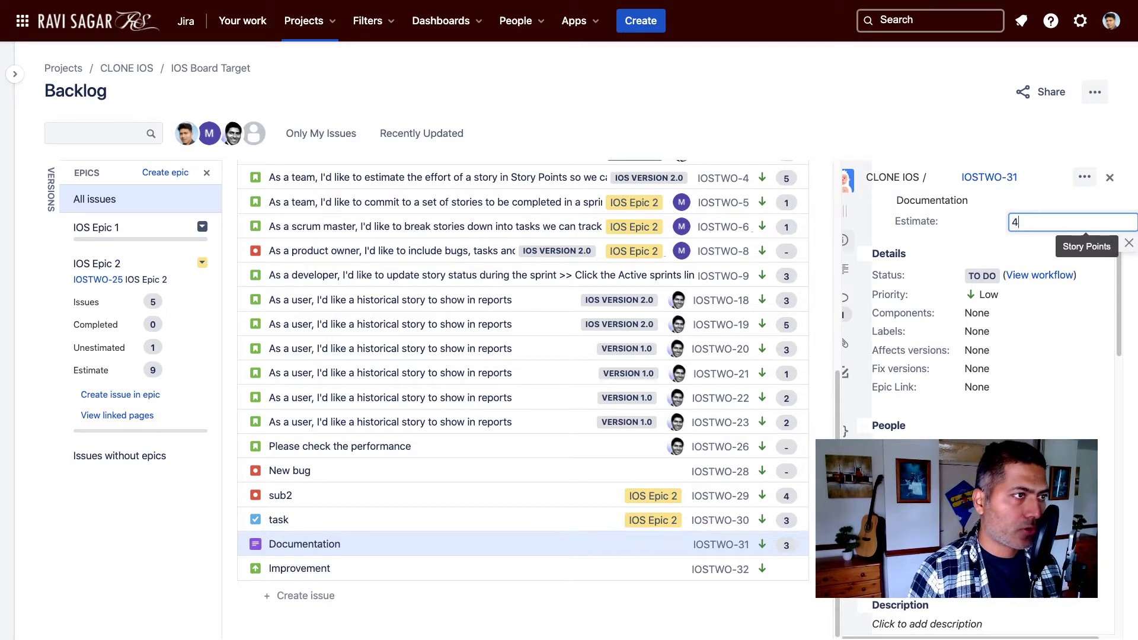
{"action": "left_click", "coordinate": [1098, 250]}
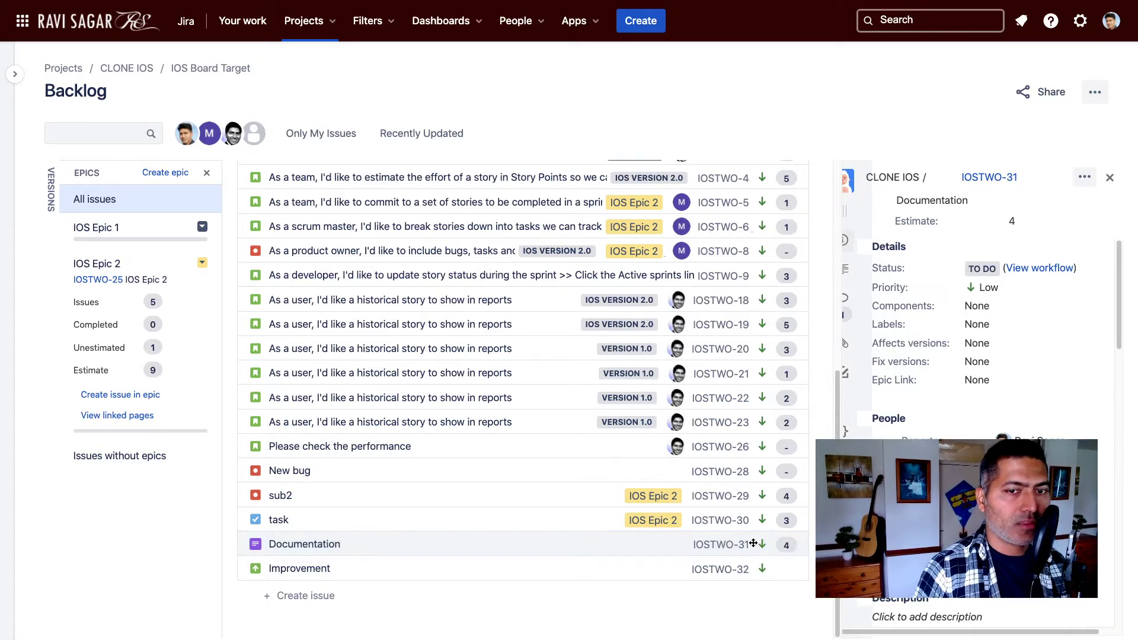
{"action": "left_click", "coordinate": [542, 570]}
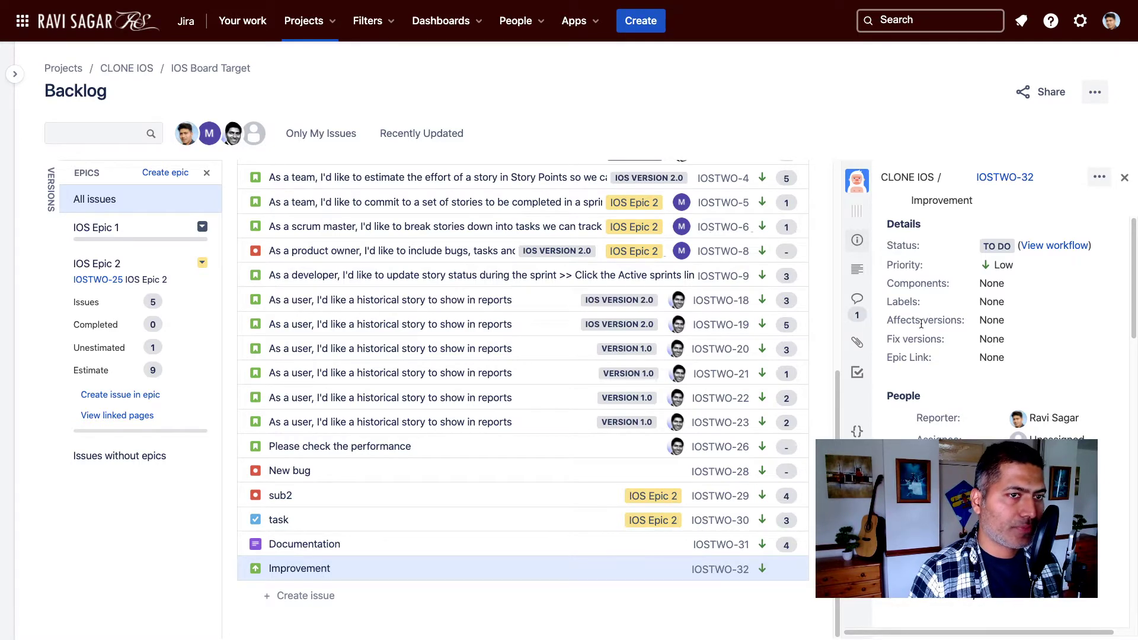
Go from Settings > Issues to the Custom fields admin page via a 'custom' search.
{"action": "left_click", "coordinate": [1080, 21]}
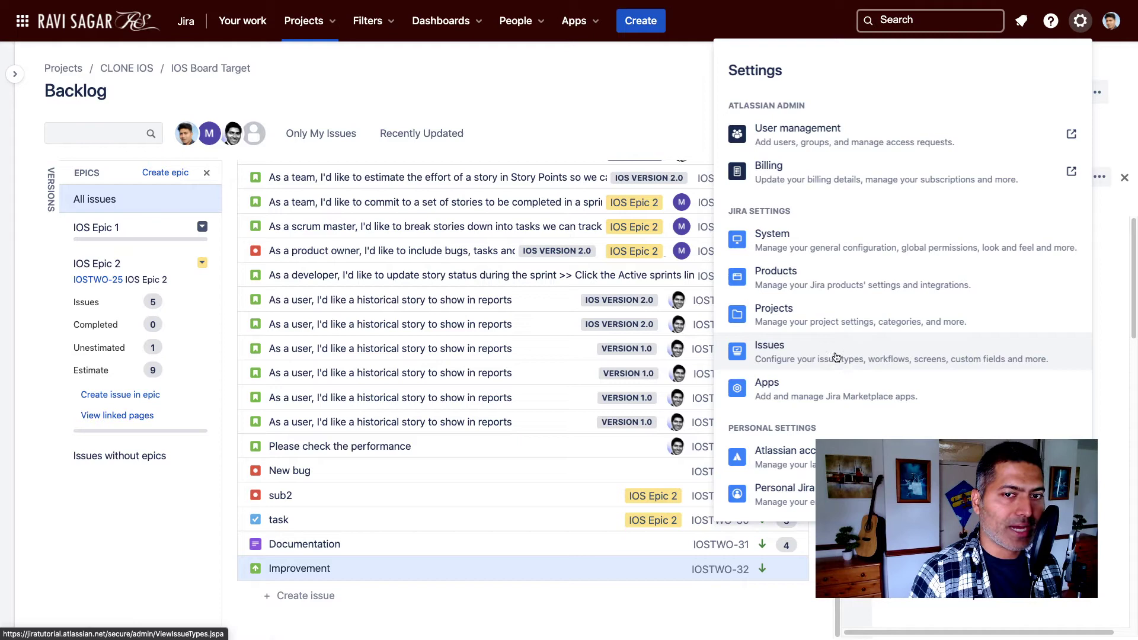
{"action": "left_click", "coordinate": [527, 83]}
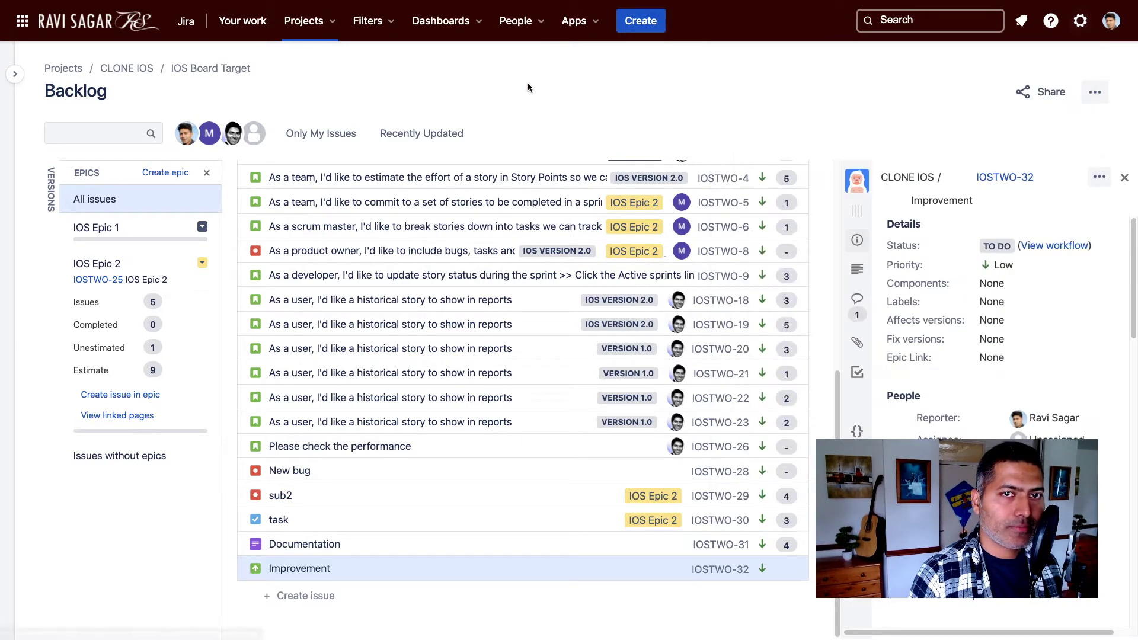
{"action": "left_click", "coordinate": [425, 142]}
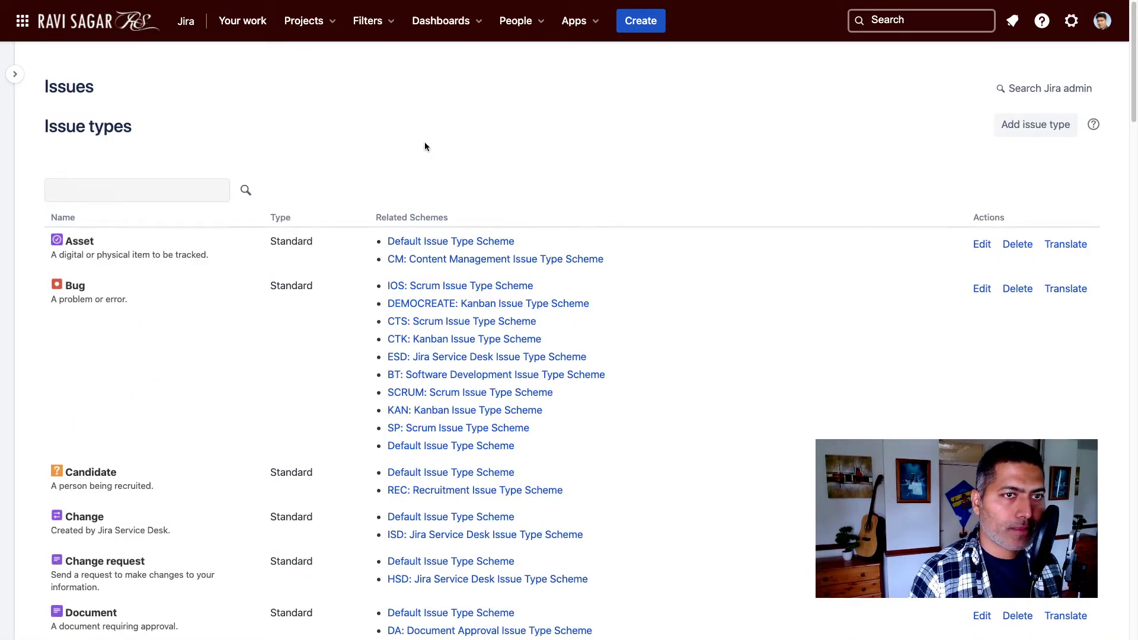
{"action": "key", "text": "period"}
{"action": "type", "text": "custom"}
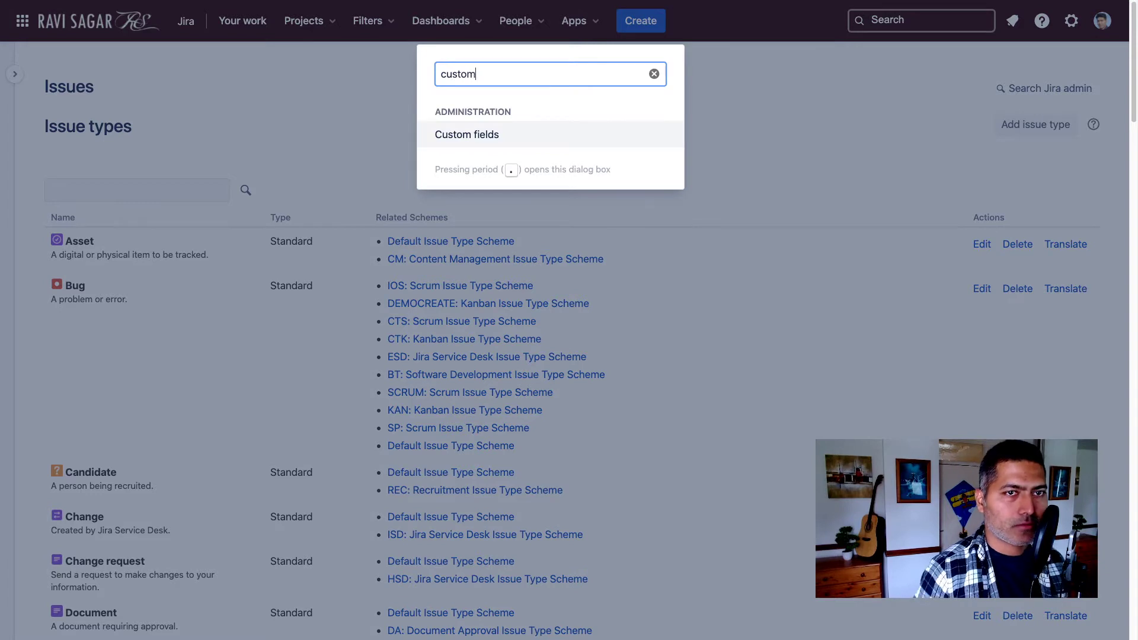
{"action": "key", "text": "Return"}
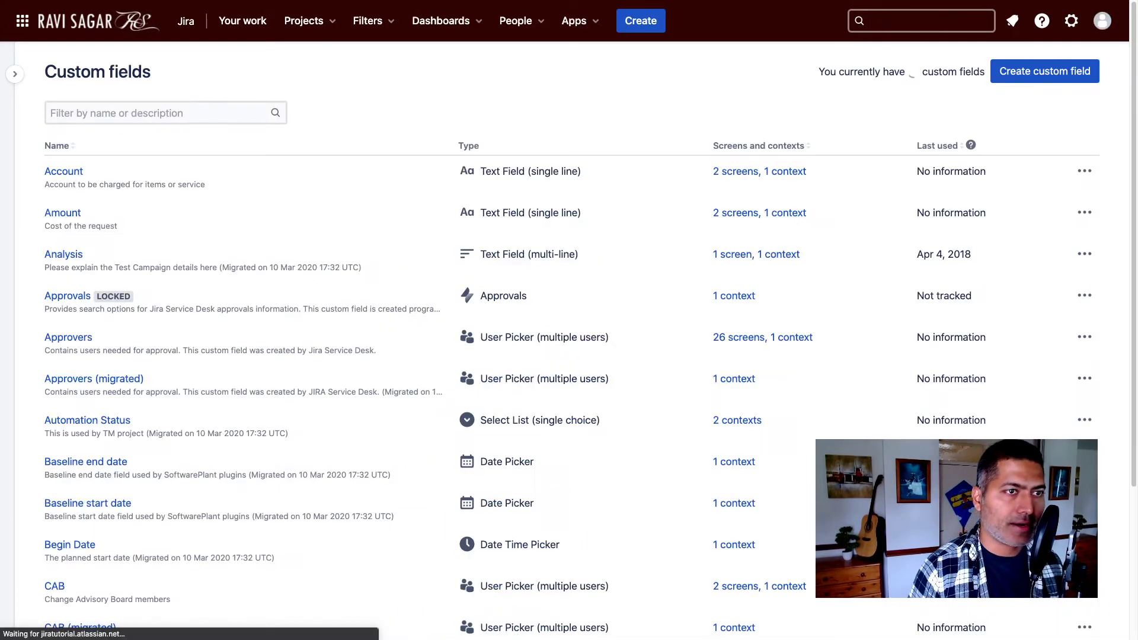
Filter the custom fields list by 'Story point'.
{"action": "left_click", "coordinate": [230, 112]}
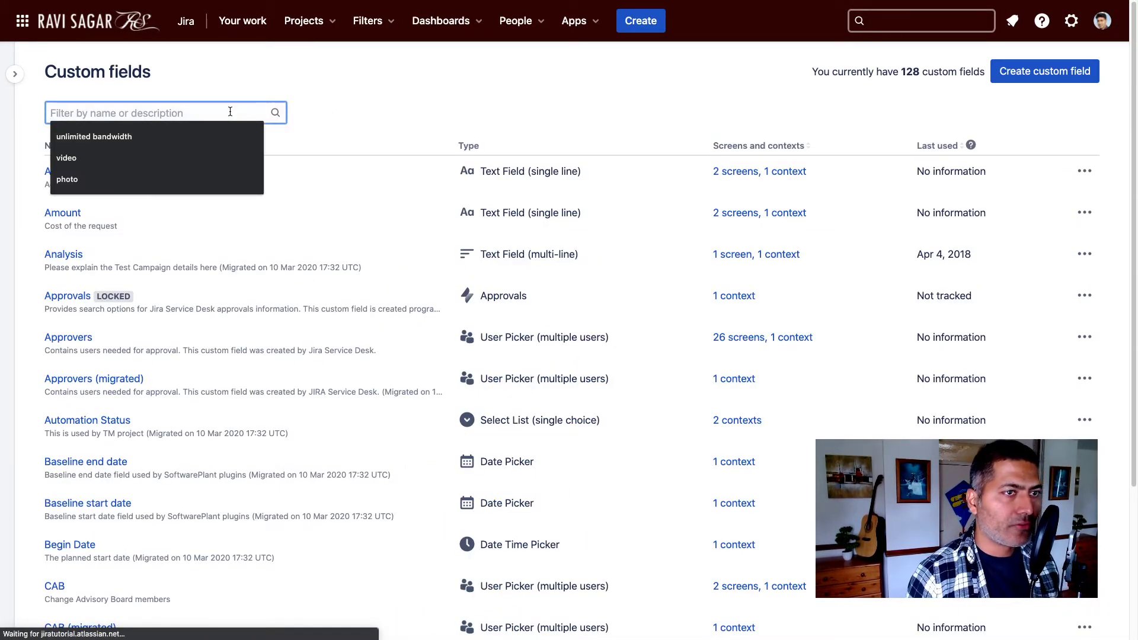
{"action": "type", "text": "Stor"}
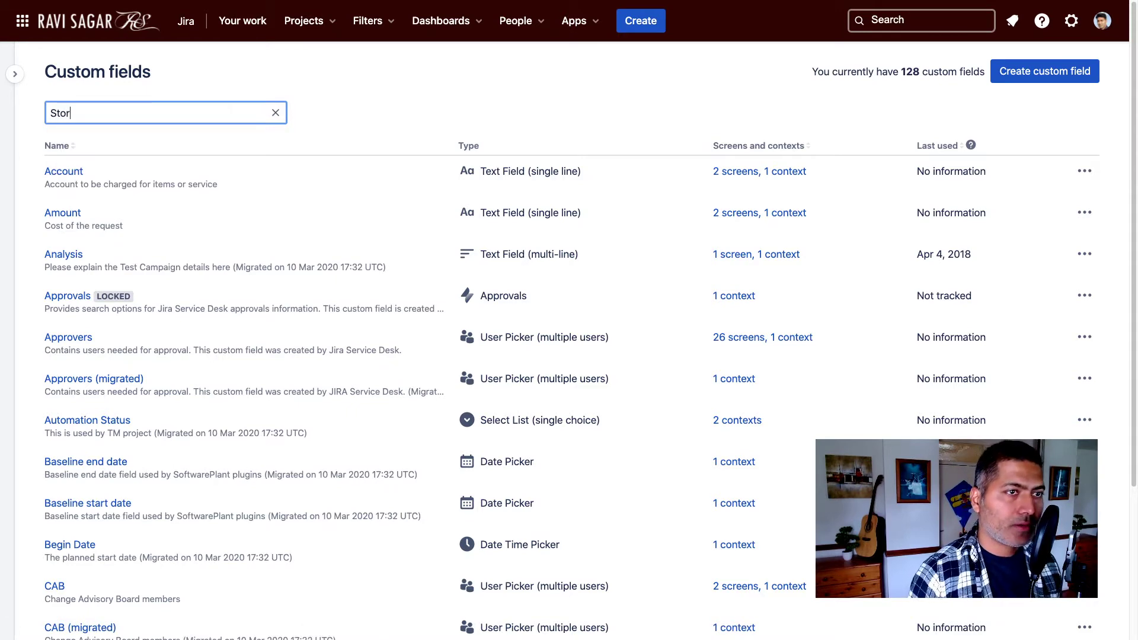
{"action": "type", "text": "y point"}
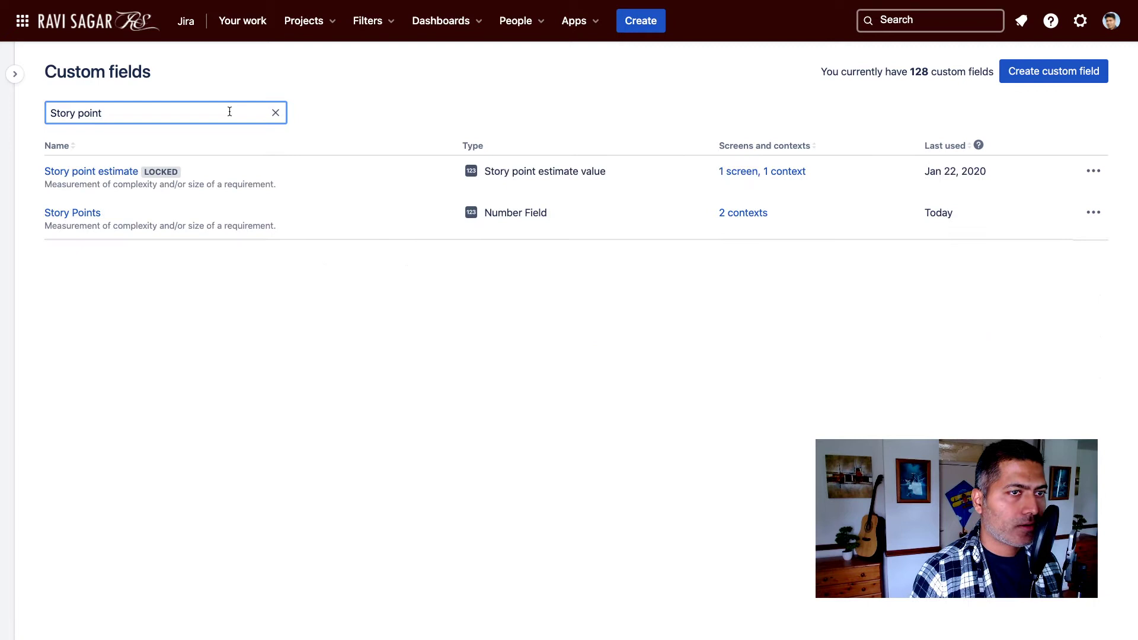
{"action": "left_click", "coordinate": [69, 218]}
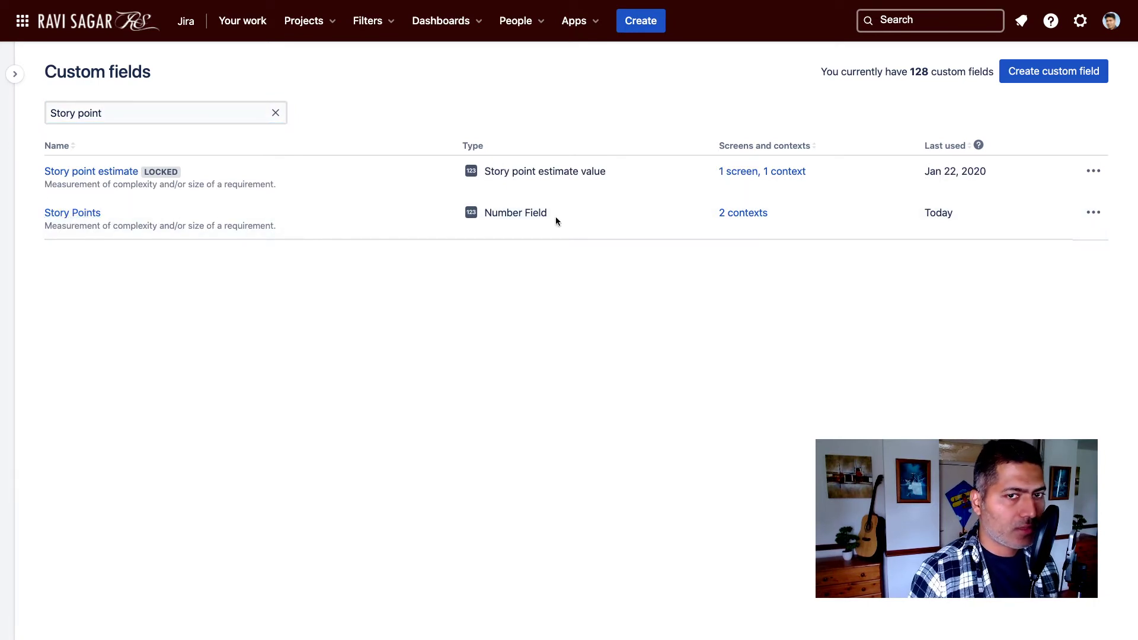
{"action": "key", "text": "super+Tab"}
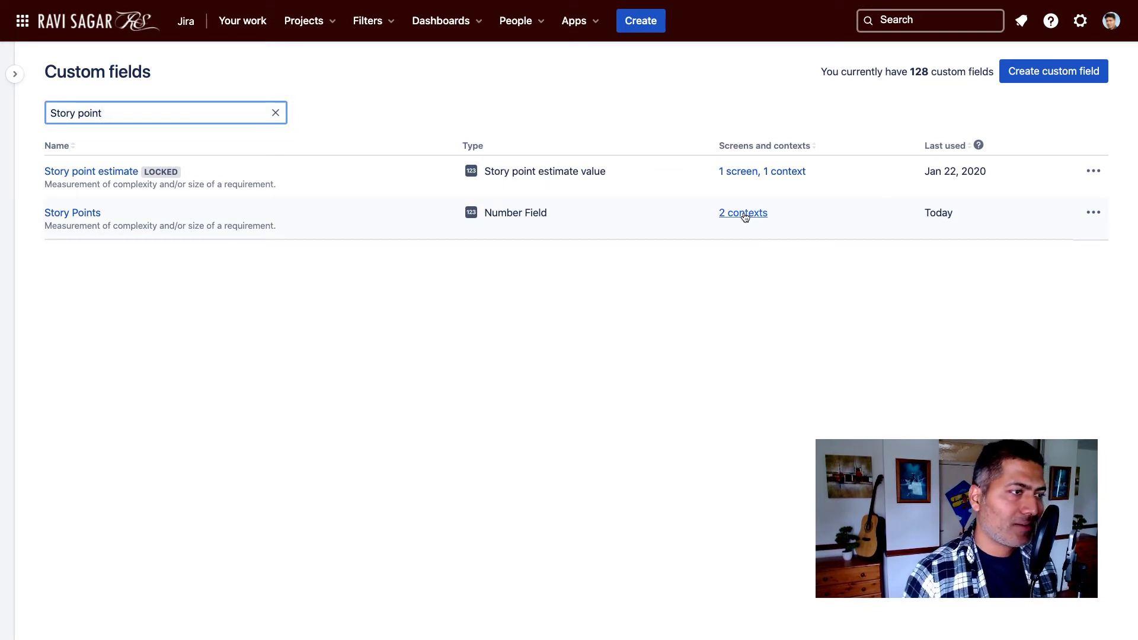
Open Contexts and default value for the Story Points field.
{"action": "left_click", "coordinate": [1094, 215]}
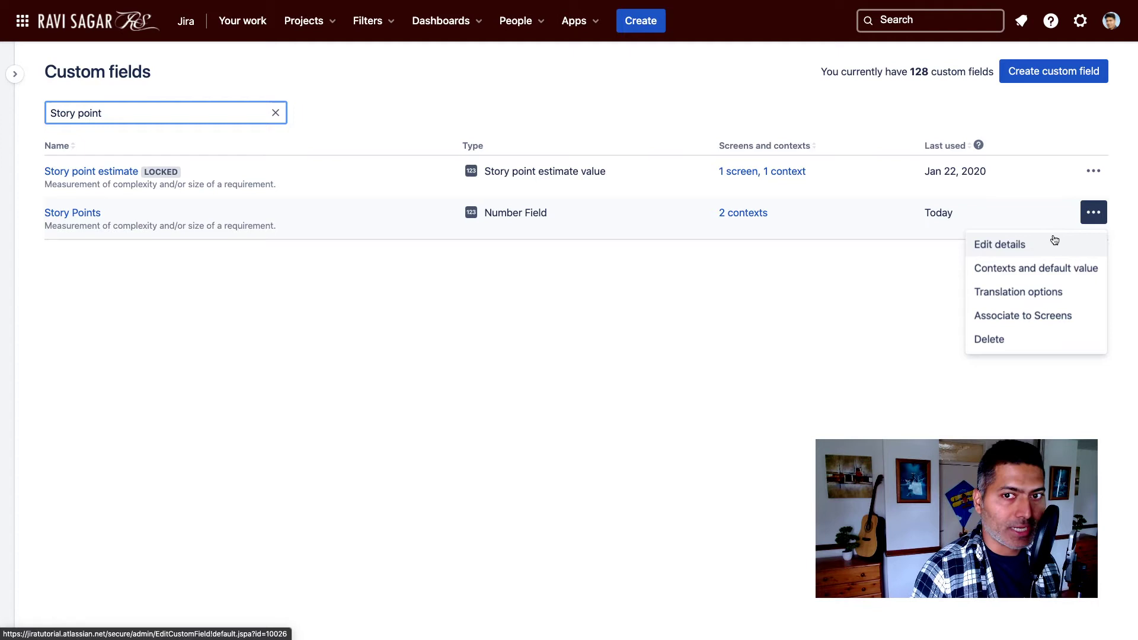
{"action": "left_click", "coordinate": [1038, 273]}
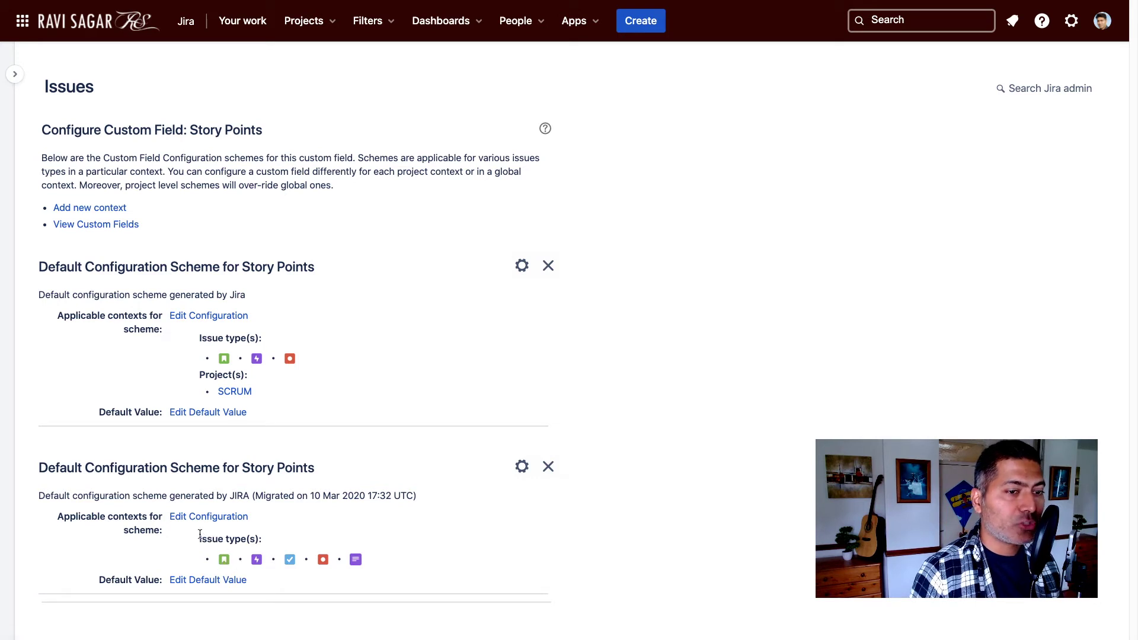
Add New Feature to the second Story Points context's issue types alongside Story and Bug, and save.
{"action": "left_click_drag", "start_coordinate": [201, 538], "coordinate": [265, 540]}
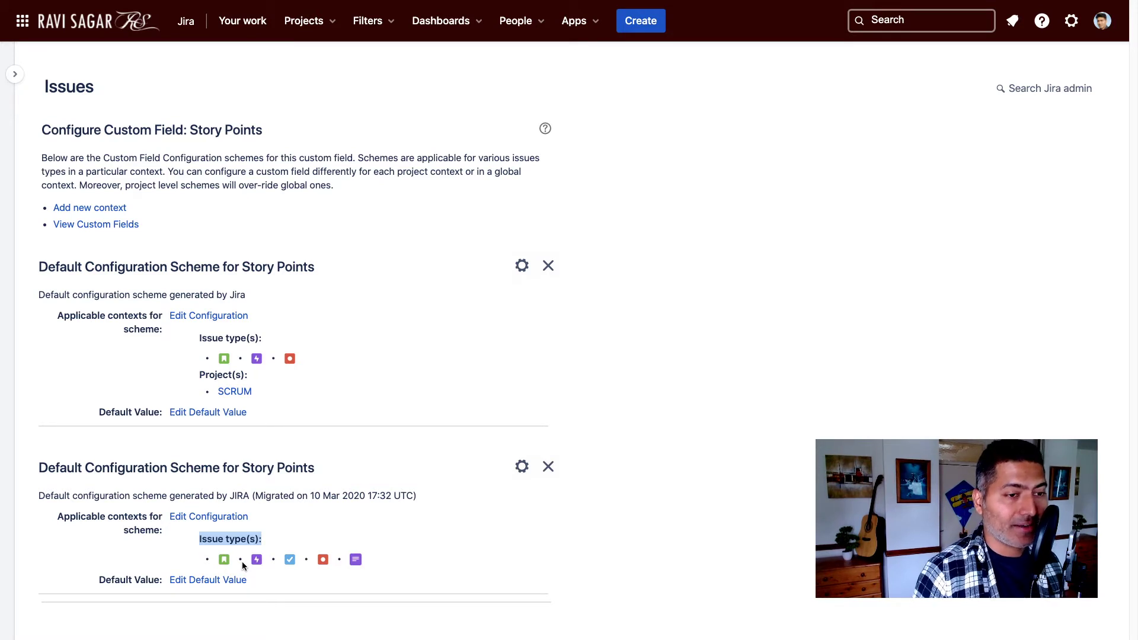
{"action": "left_click", "coordinate": [522, 468]}
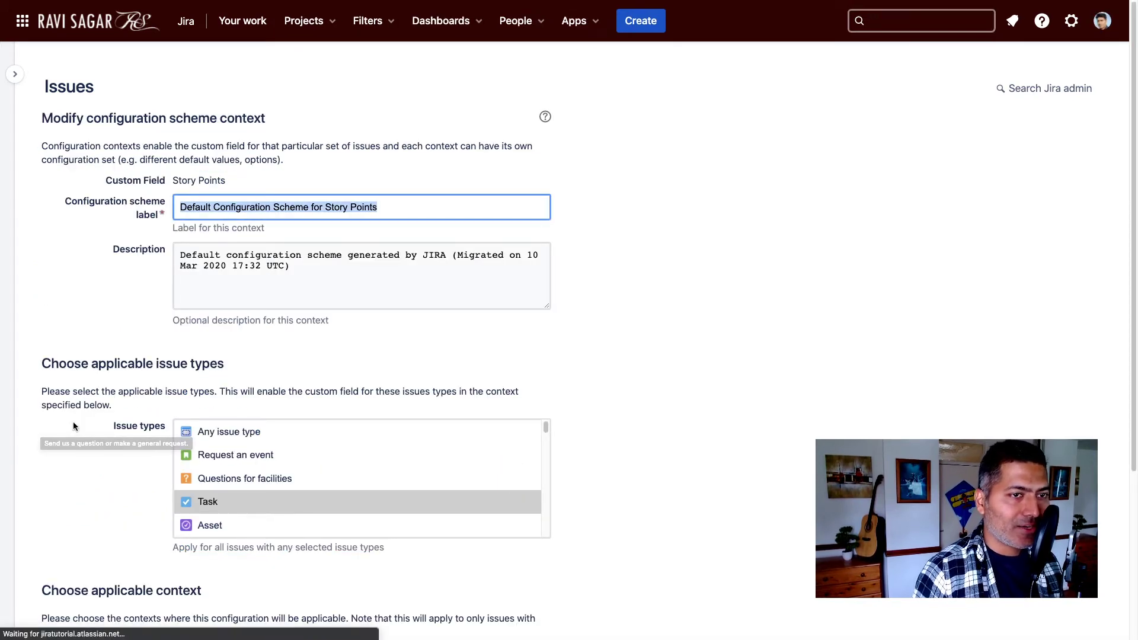
{"action": "scroll", "coordinate": [72, 423], "scroll_direction": "down", "scroll_amount": 2}
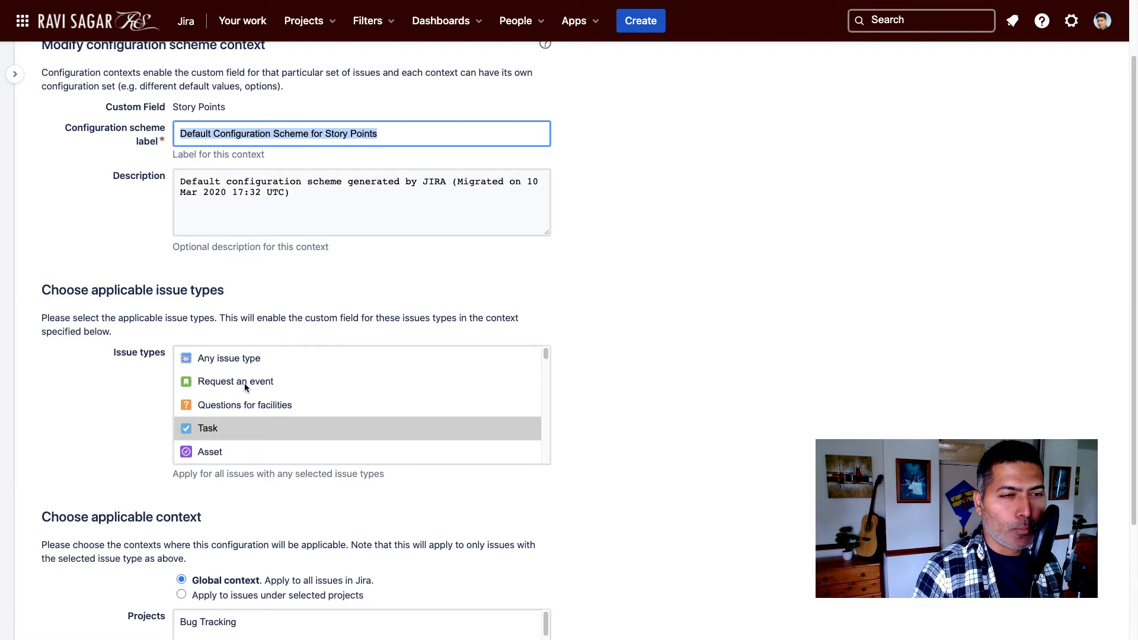
{"action": "scroll", "coordinate": [267, 391], "scroll_direction": "down", "scroll_amount": 3}
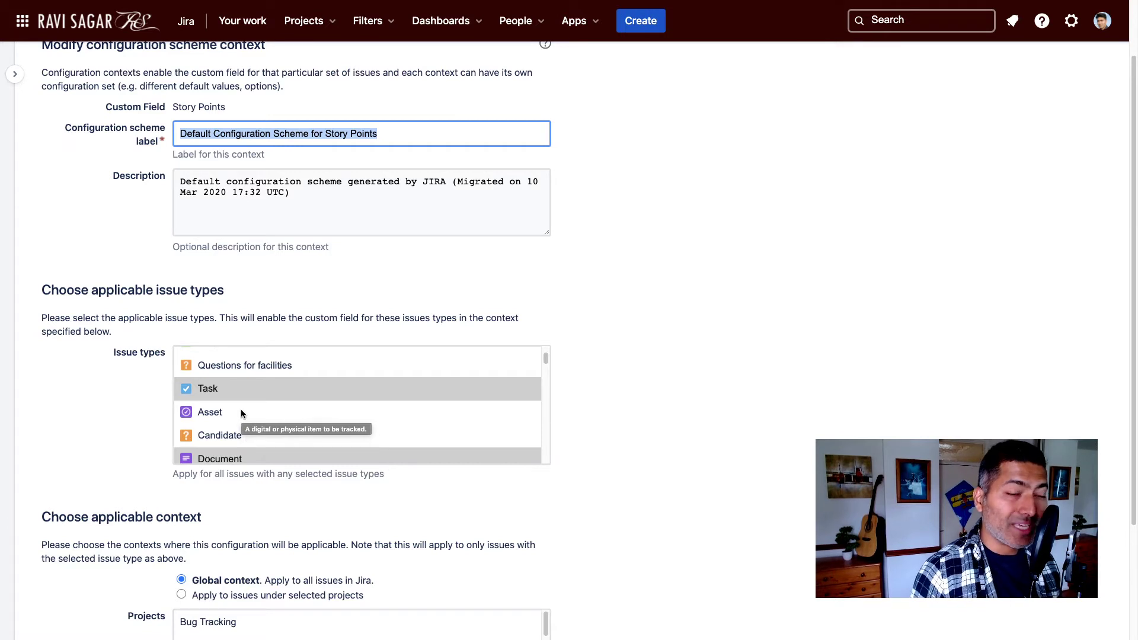
{"action": "scroll", "coordinate": [241, 414], "scroll_direction": "down", "scroll_amount": 5}
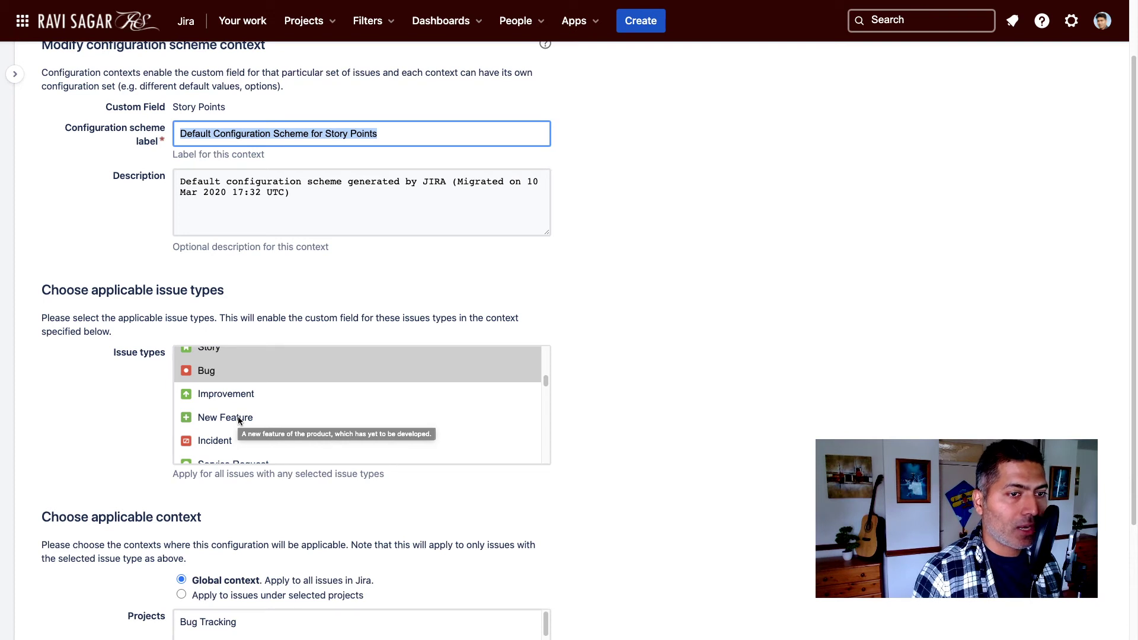
{"action": "left_click", "coordinate": [237, 418], "text": "ctrl"}
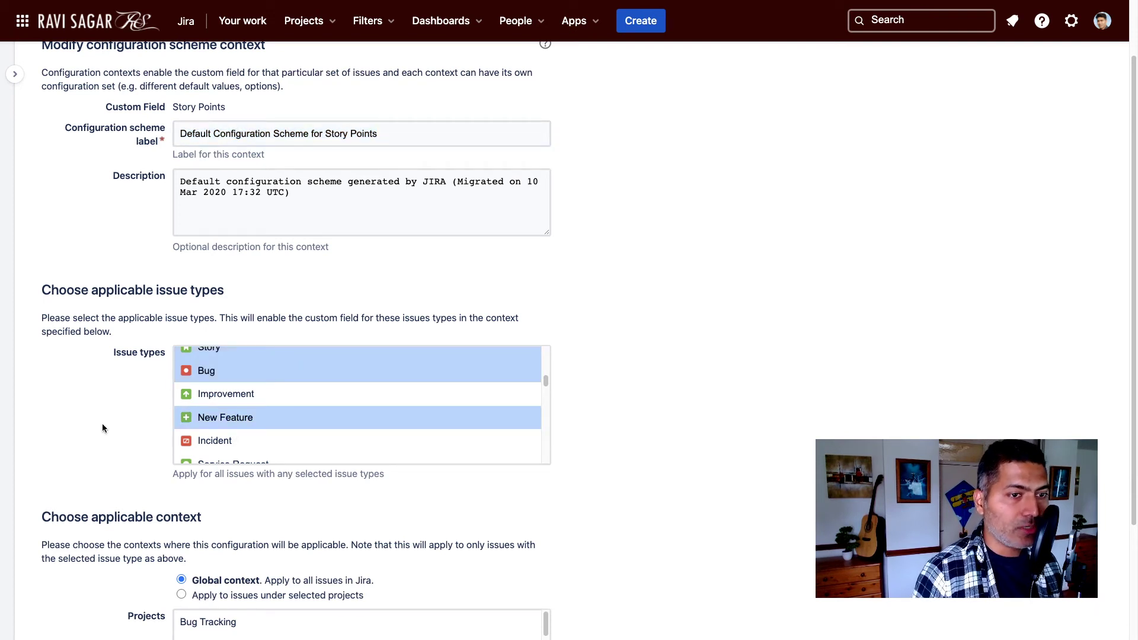
{"action": "scroll", "coordinate": [107, 424], "scroll_direction": "down", "scroll_amount": 5}
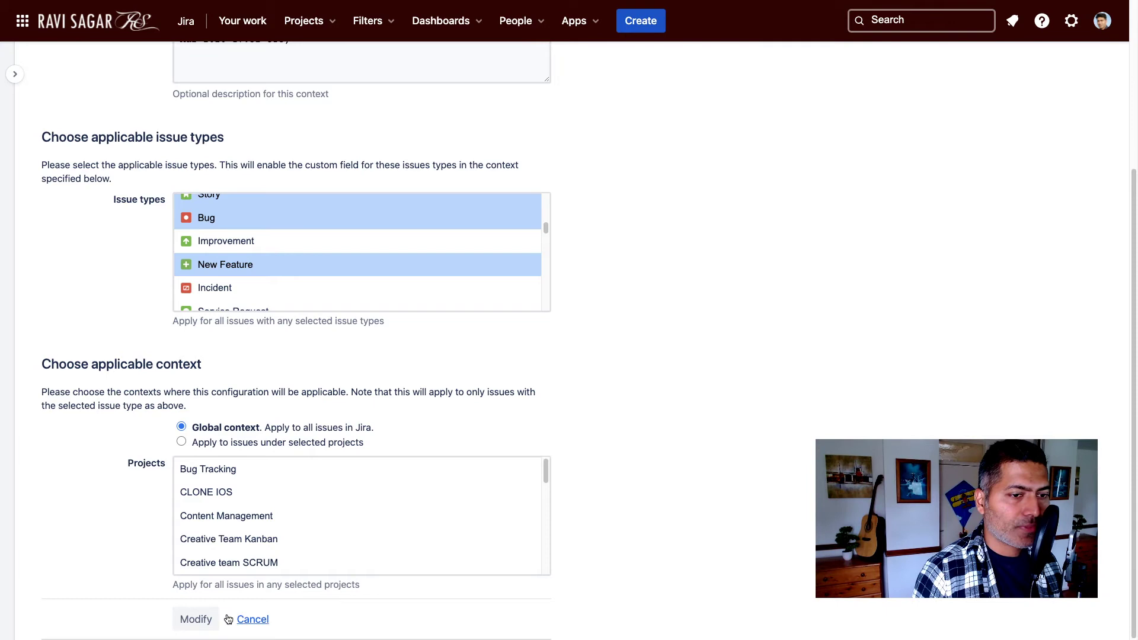
{"action": "left_click", "coordinate": [193, 620]}
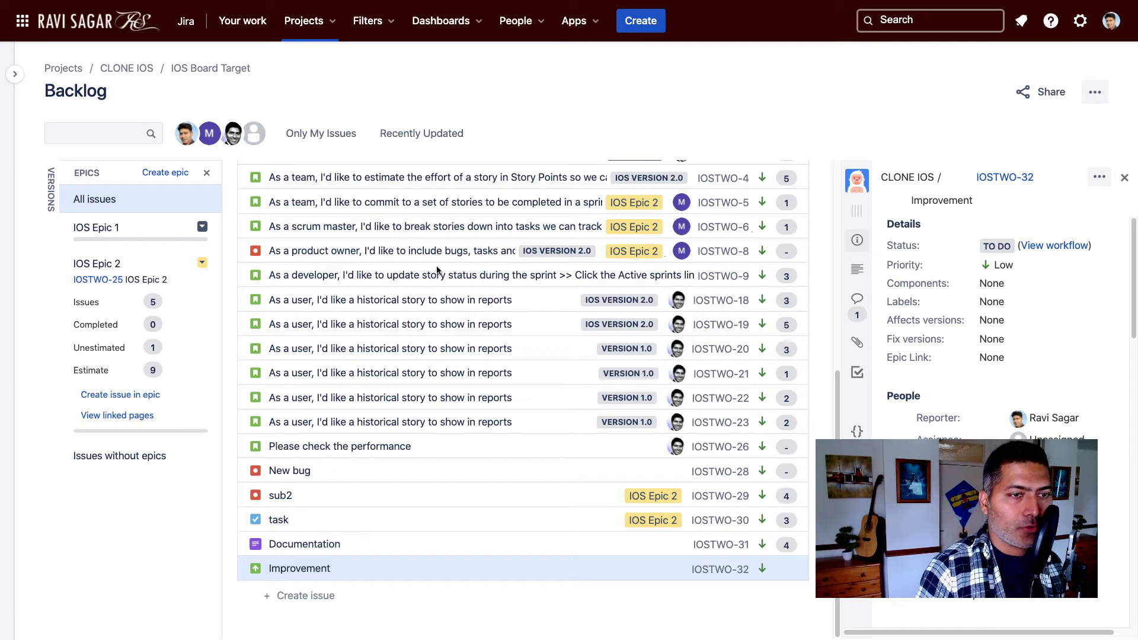
Reload the CLONE IOS backlog, then return to the Story Points field configuration page.
{"action": "key", "text": "super+r"}
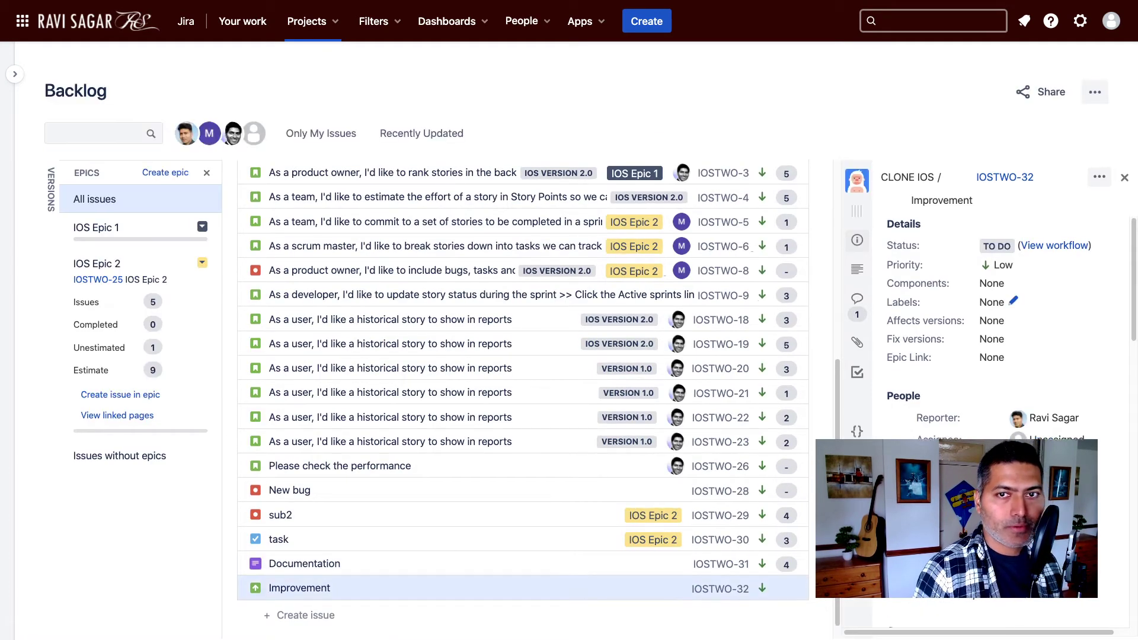
{"action": "left_click", "coordinate": [305, 587]}
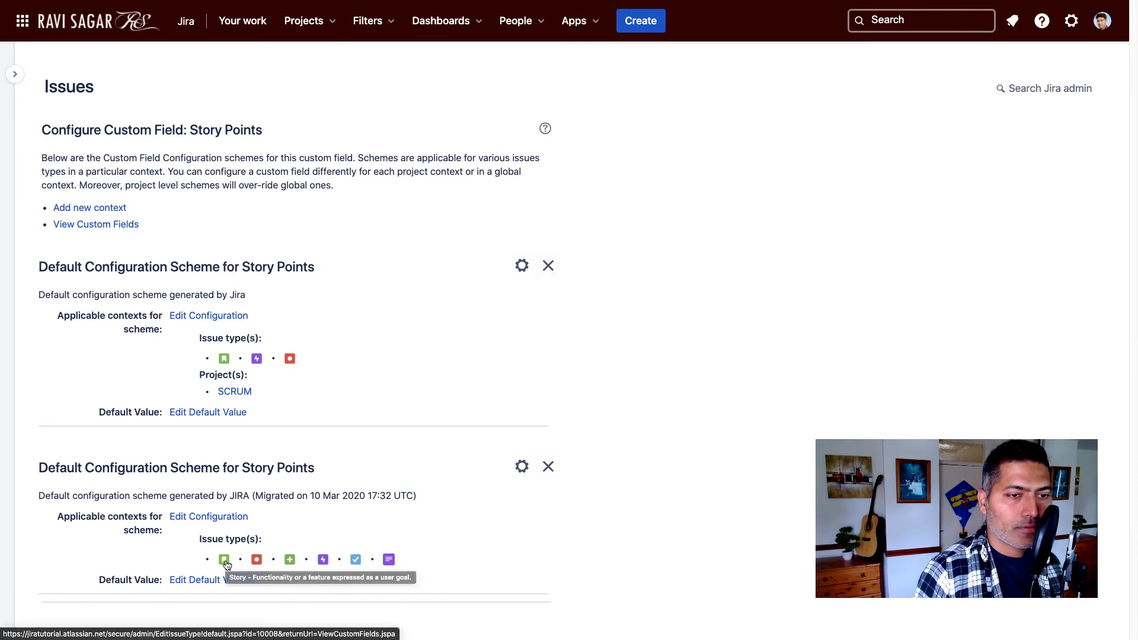
Add Improvement to the global Story Points context's issue types and save it.
{"action": "left_click", "coordinate": [522, 466]}
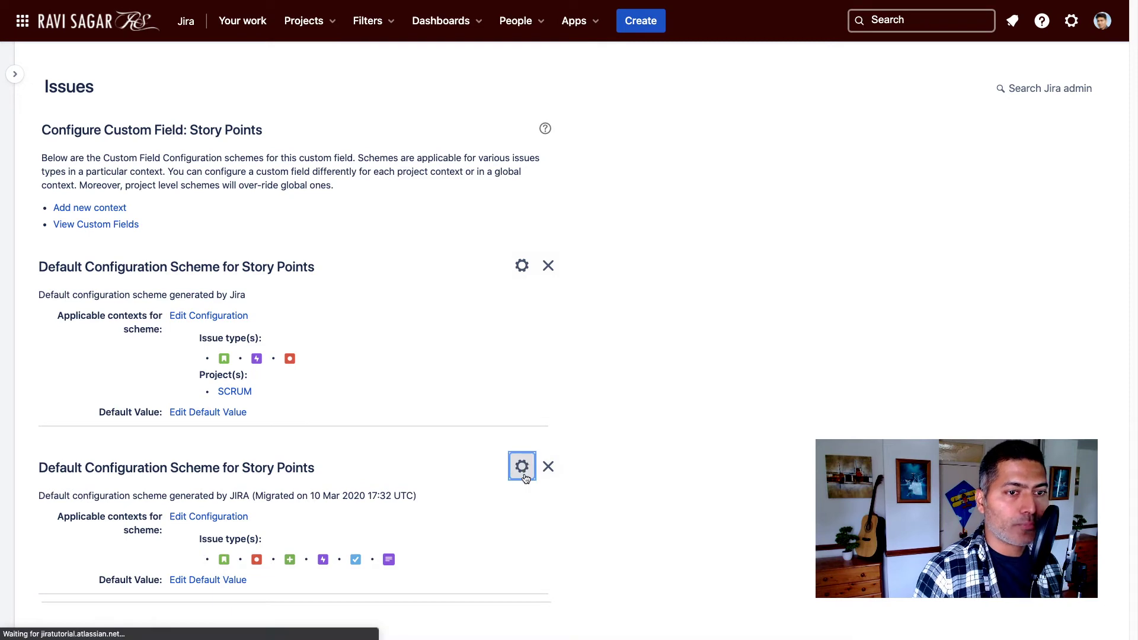
{"action": "scroll", "coordinate": [376, 468], "scroll_direction": "down", "scroll_amount": 3}
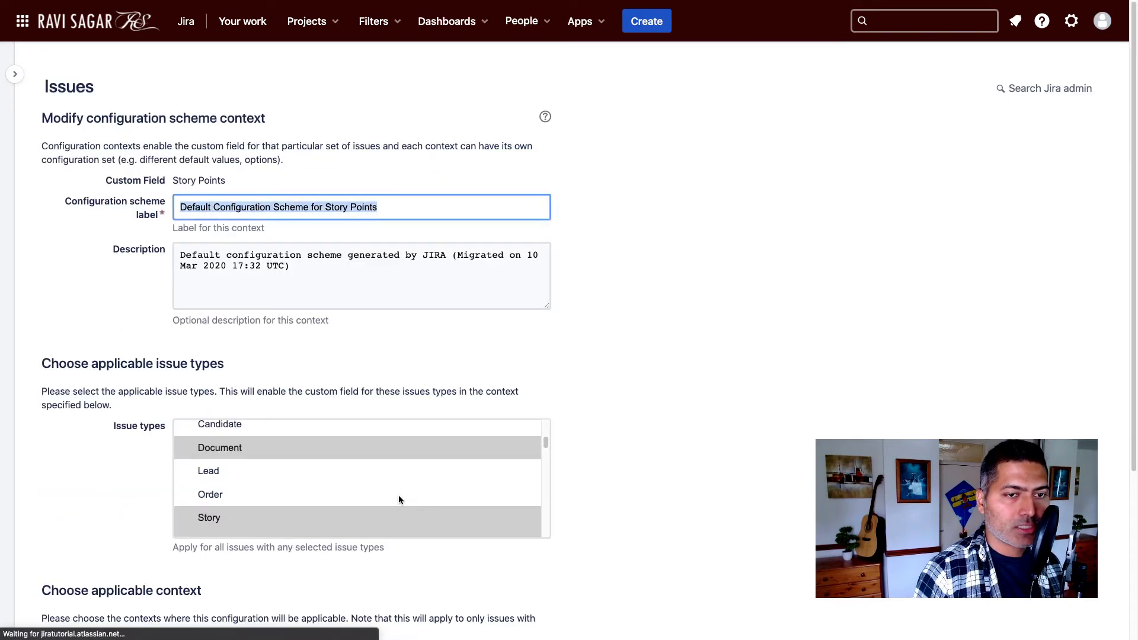
{"action": "scroll", "coordinate": [370, 477], "scroll_direction": "down", "scroll_amount": 2}
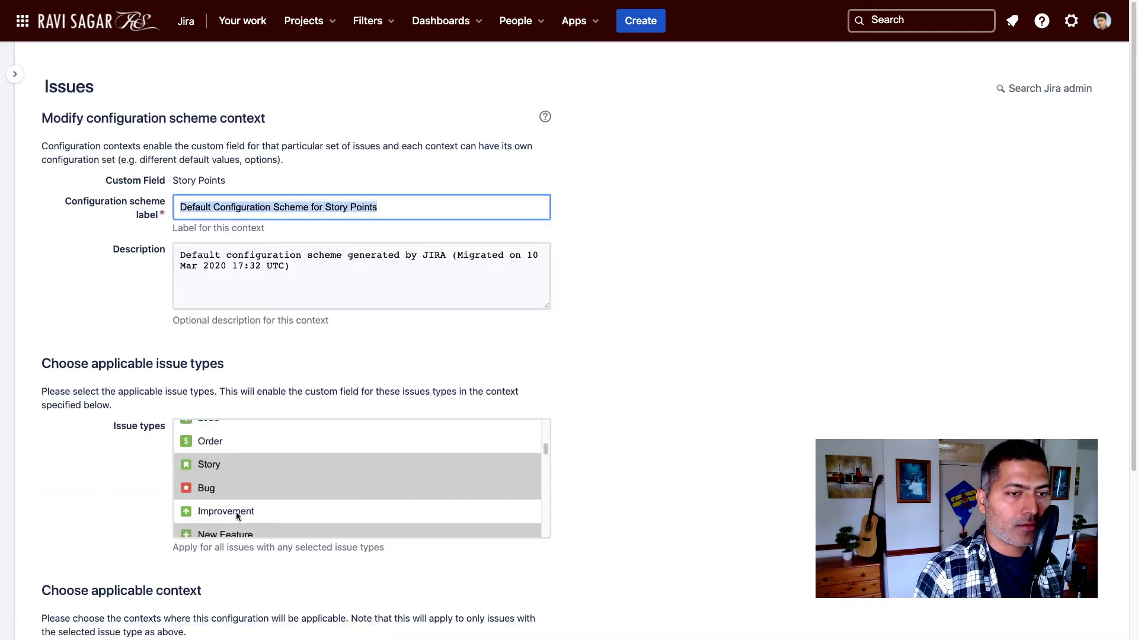
{"action": "left_click", "coordinate": [236, 511], "text": "super"}
{"action": "scroll", "coordinate": [122, 499], "scroll_direction": "down", "scroll_amount": 4}
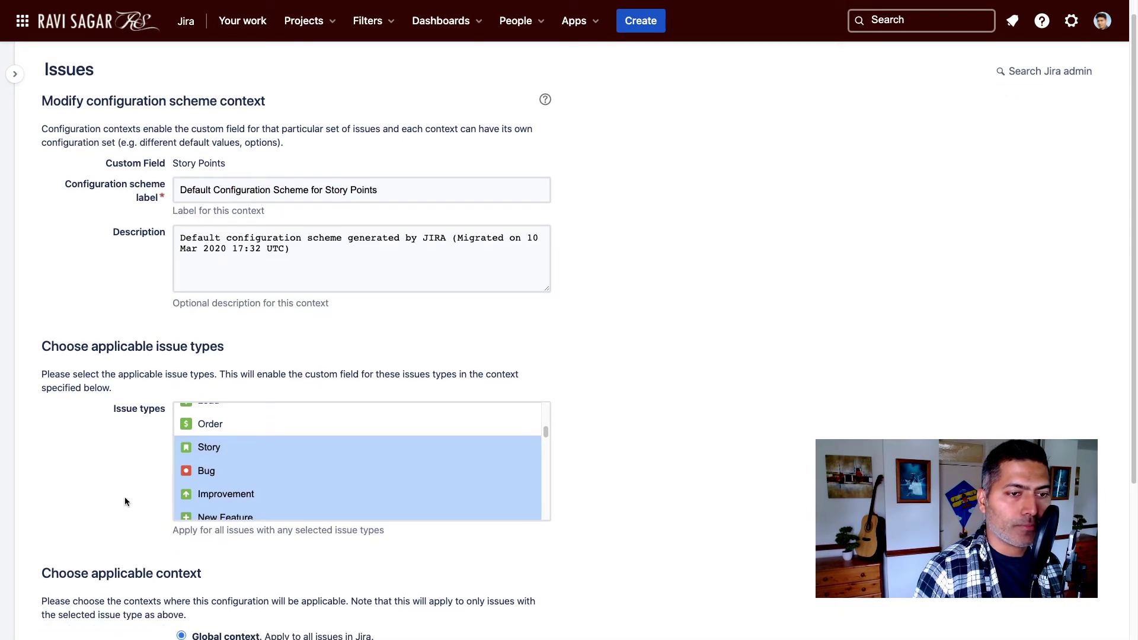
{"action": "left_click", "coordinate": [200, 618]}
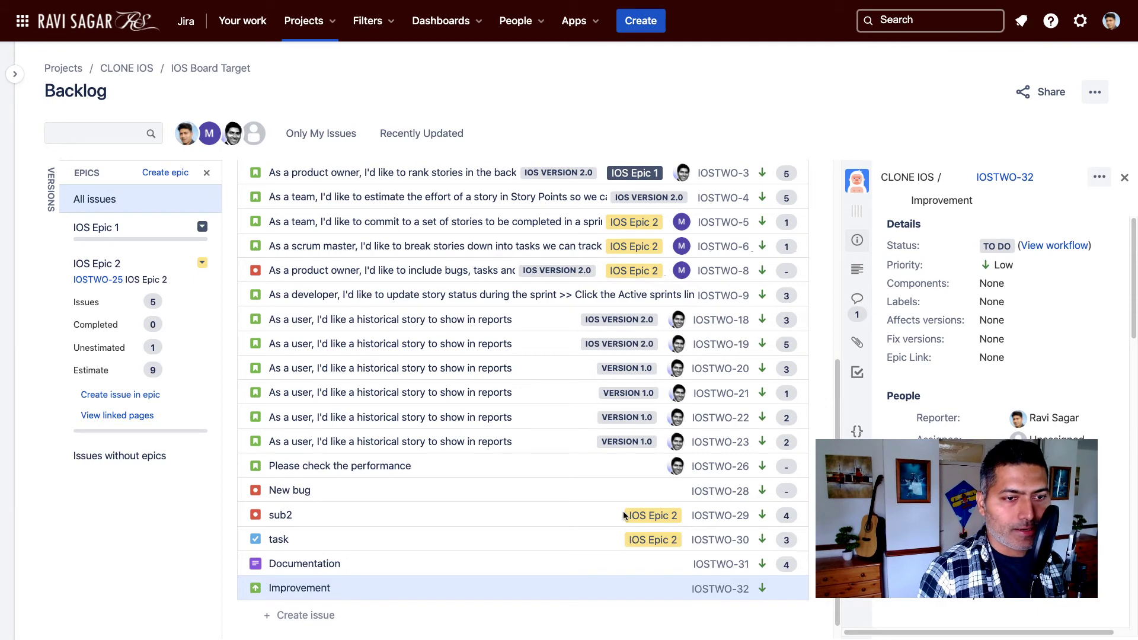
Reload the backlog and estimate Improvement issue IOSTWO-32 at 3 story points.
{"action": "key", "text": "super+r"}
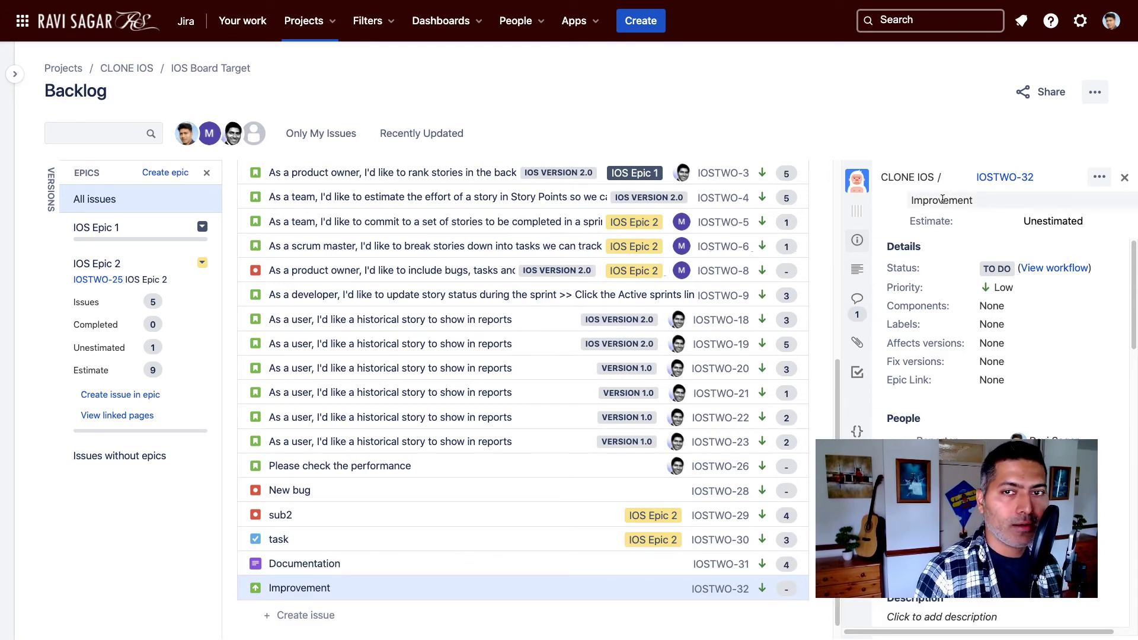
{"action": "left_click", "coordinate": [1068, 222]}
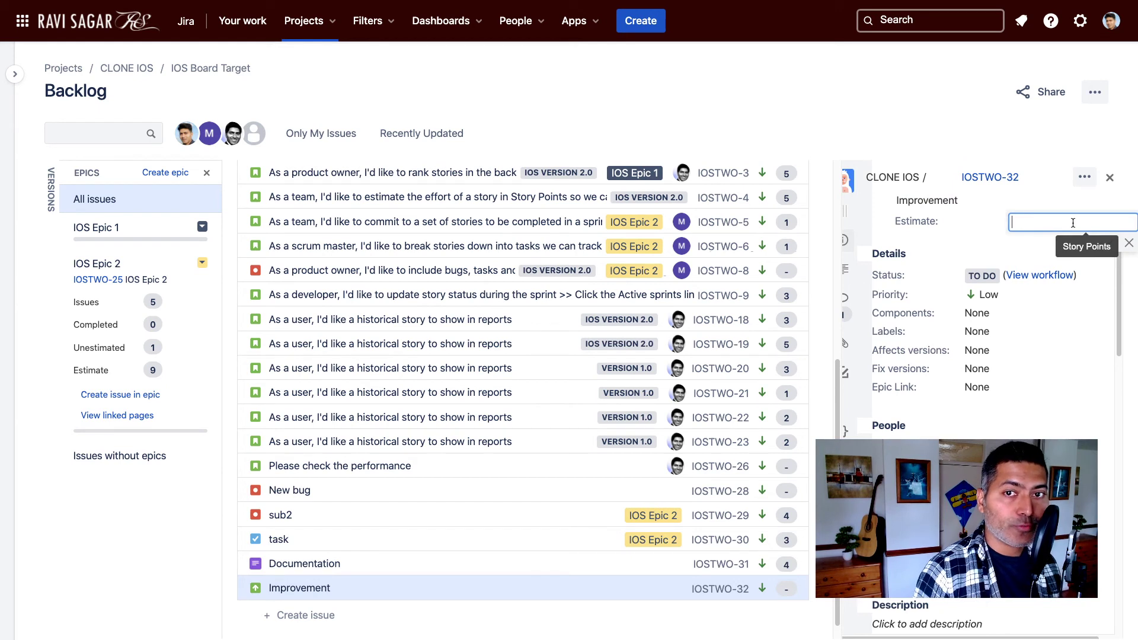
{"action": "type", "text": "3"}
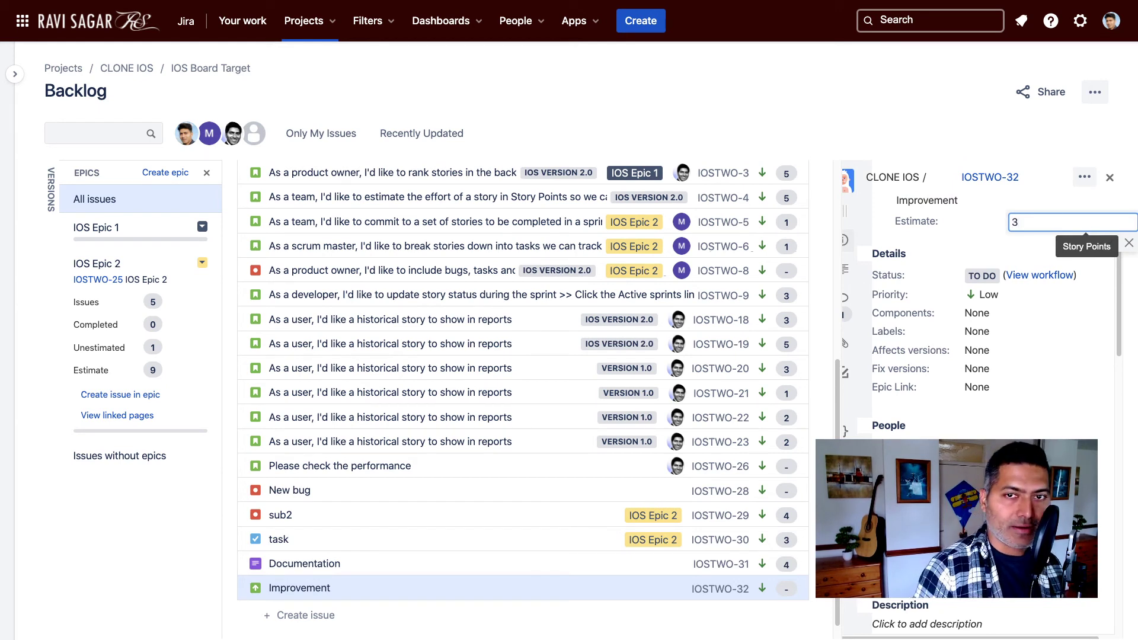
{"action": "key", "text": "Return"}
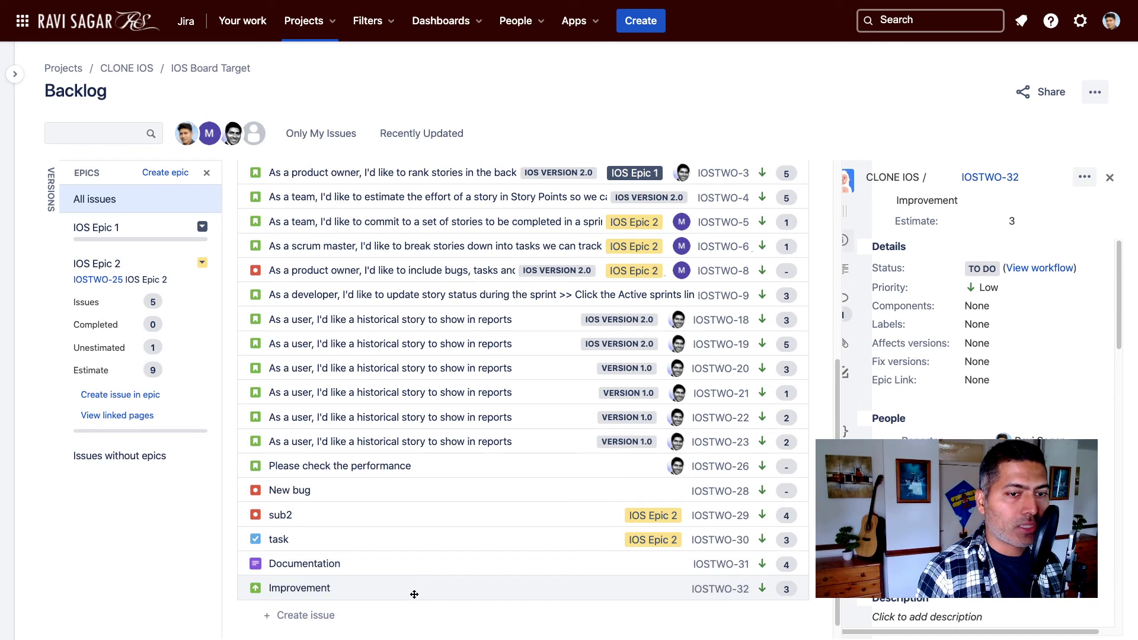
Drag the Improvement issue row onto IOS Epic 2 in the Epics panel.
{"action": "left_click_drag", "start_coordinate": [418, 588], "coordinate": [165, 325]}
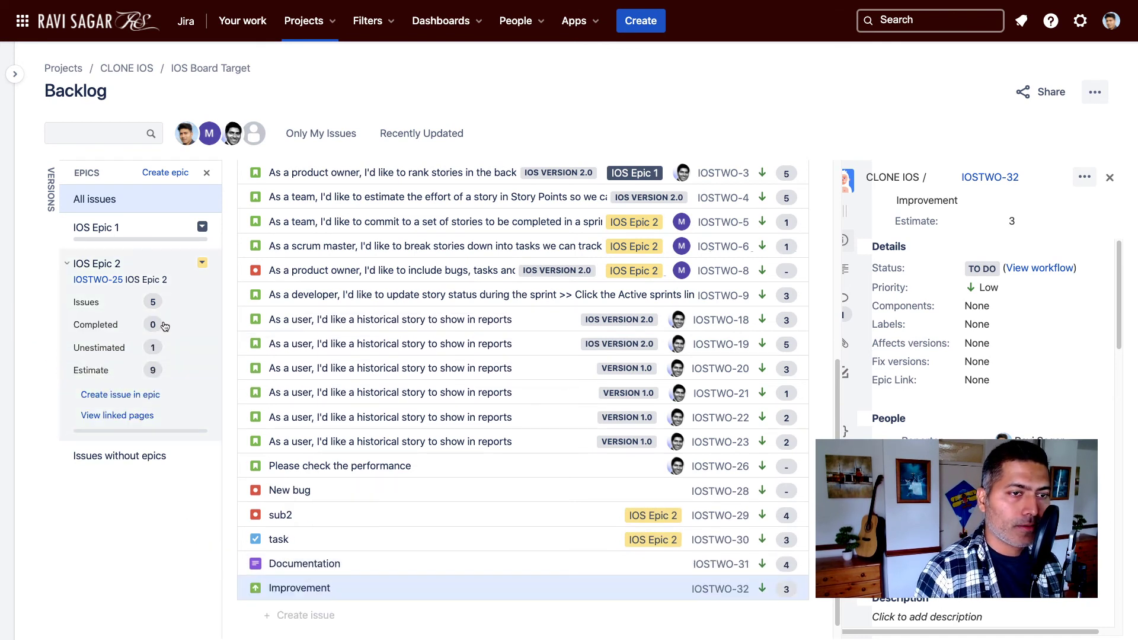